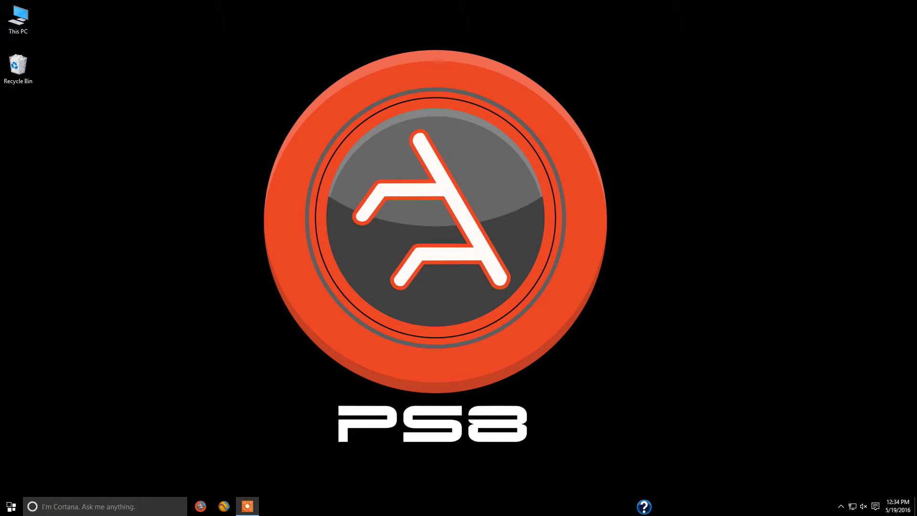
Step: Load File Transfer Demo.xml into the legacy PS8 software and work offline
left_click(139, 254)
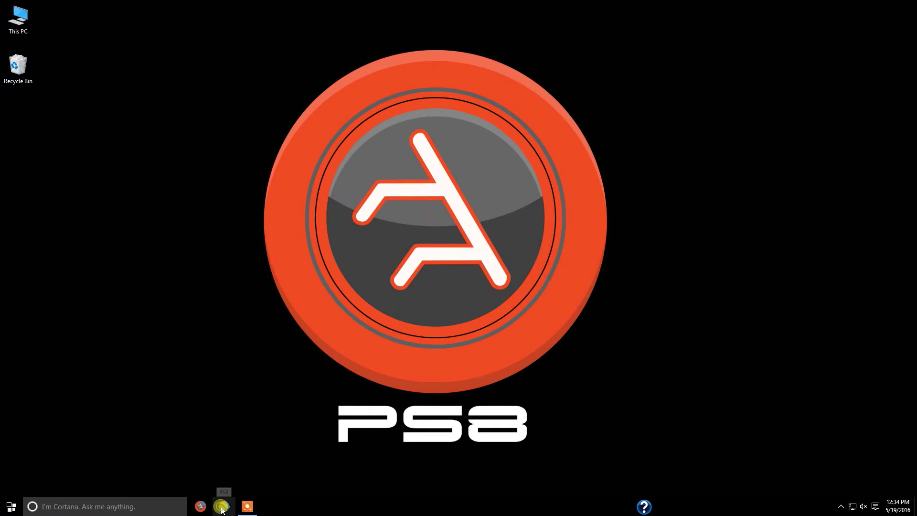
left_click(222, 507)
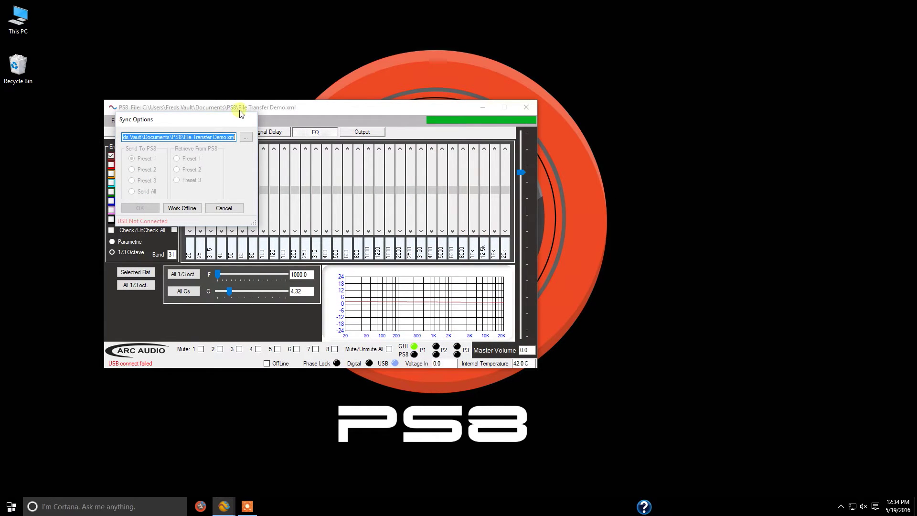
left_click(244, 137)
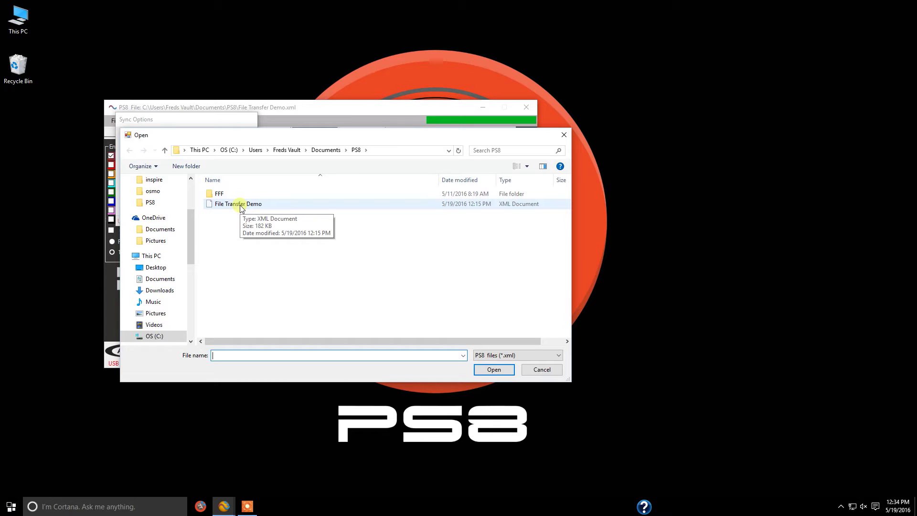
double_click(240, 204)
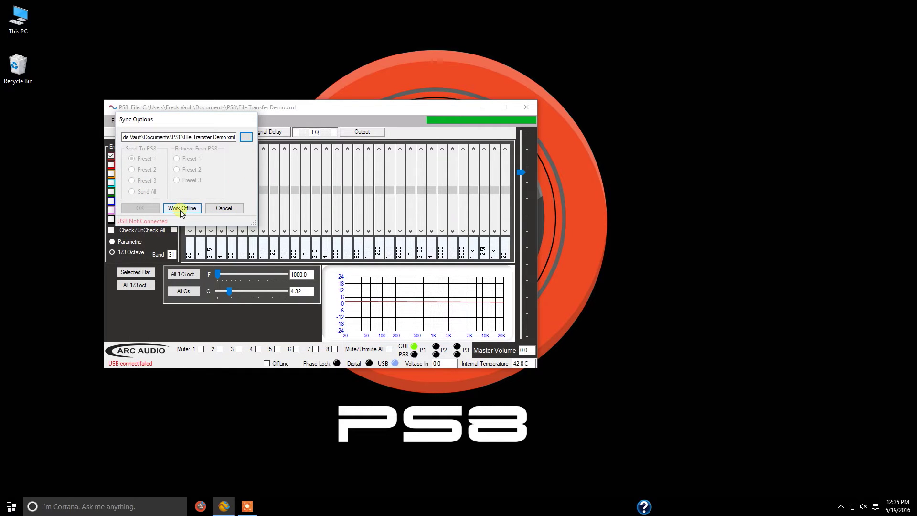
left_click(181, 211)
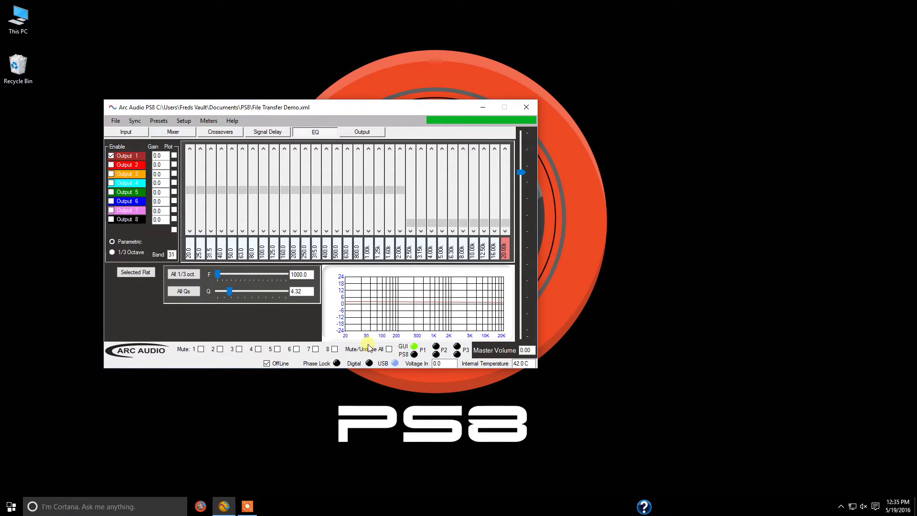
Step: Inspect the 2.50k and 20.0k EQ bands across presets 2 and 1, ending on preset 1
left_click(408, 226)
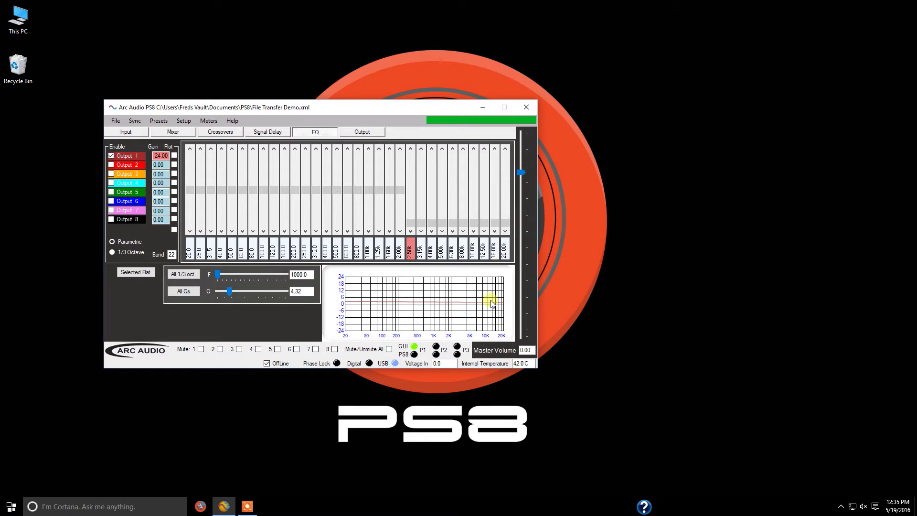
left_click(436, 350)
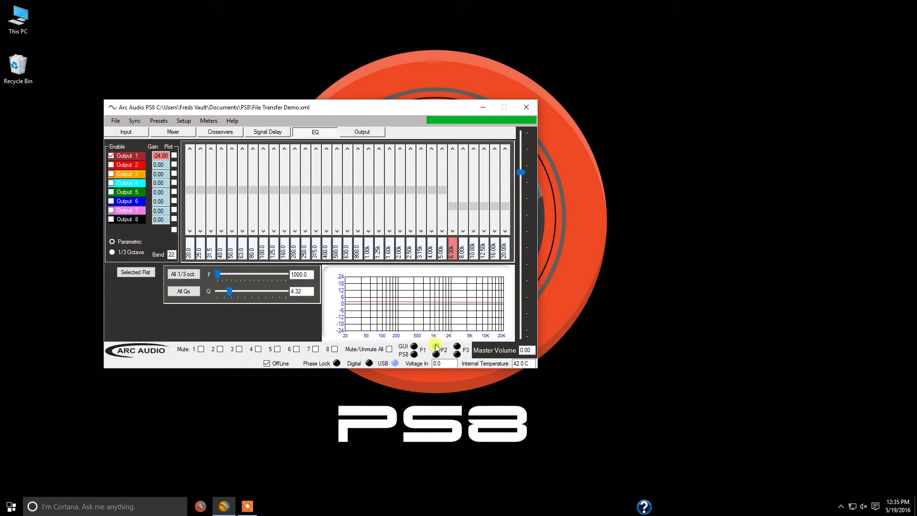
left_click(503, 208)
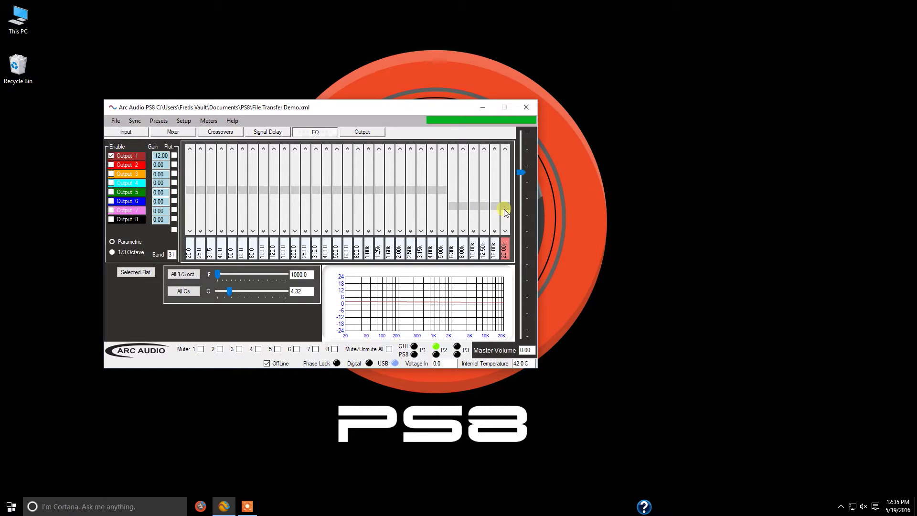
left_click(414, 346)
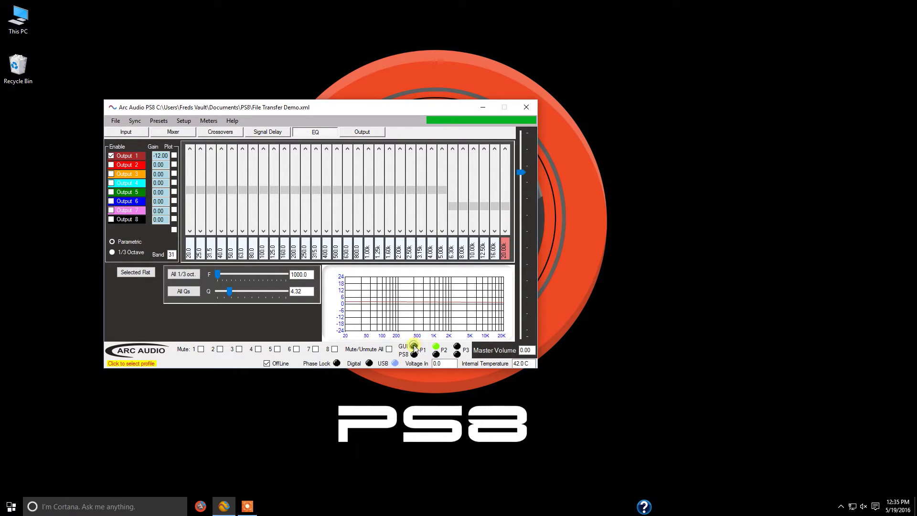
Step: Export the first preset's settings to a CSV named 'Export preset 1' in the PS8 folder
left_click(115, 121)
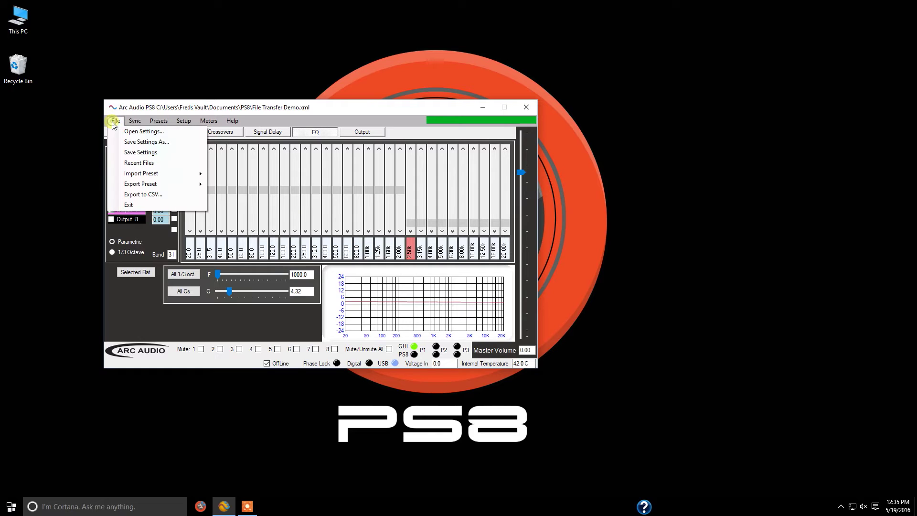
left_click(128, 194)
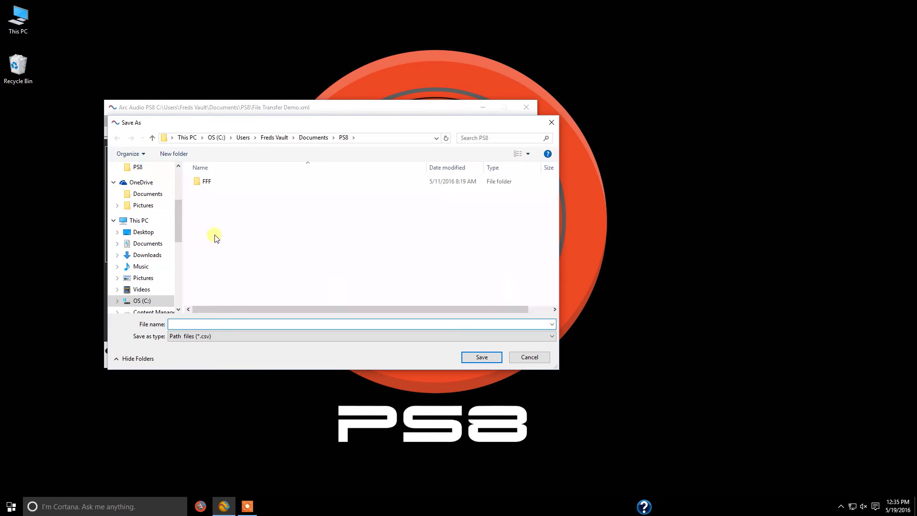
type("Export preset 1")
key("Return")
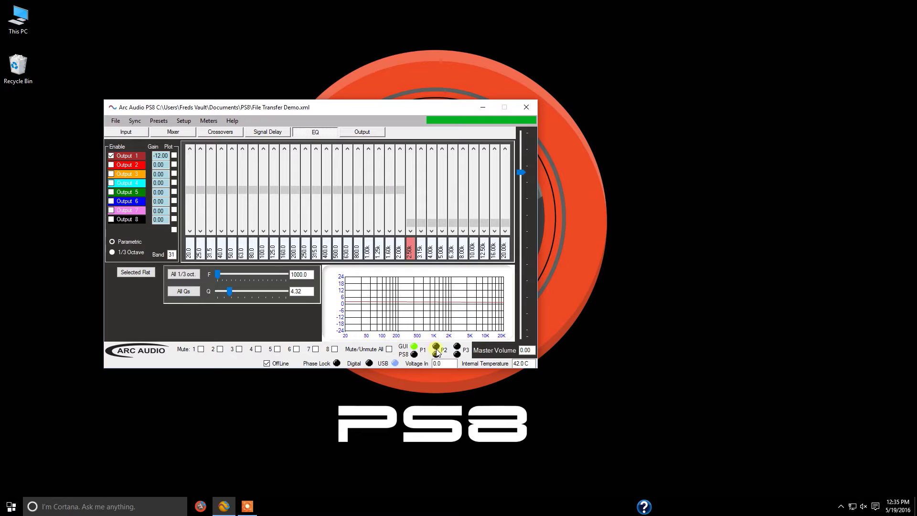
Step: Export the second preset as CSV 'Export preset 2', then quit PS8 without saving the settings
left_click(116, 121)
left_click(139, 194)
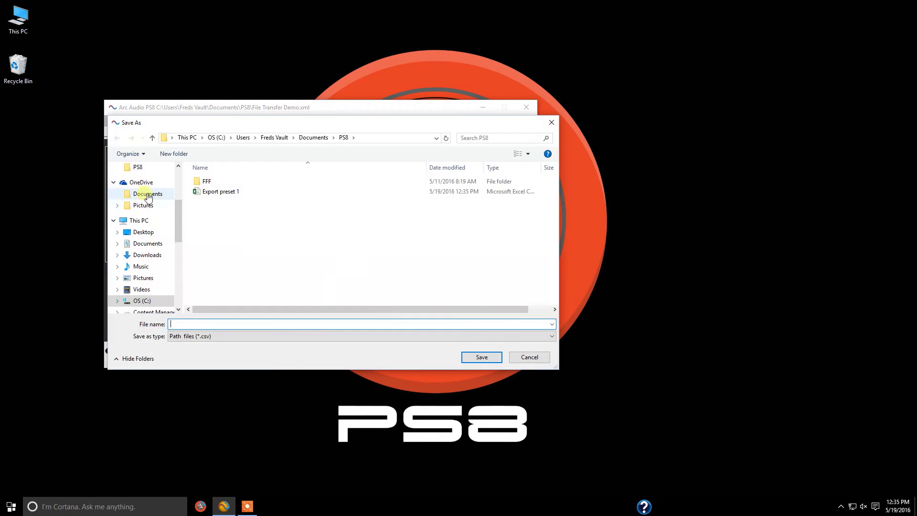
left_click(221, 191)
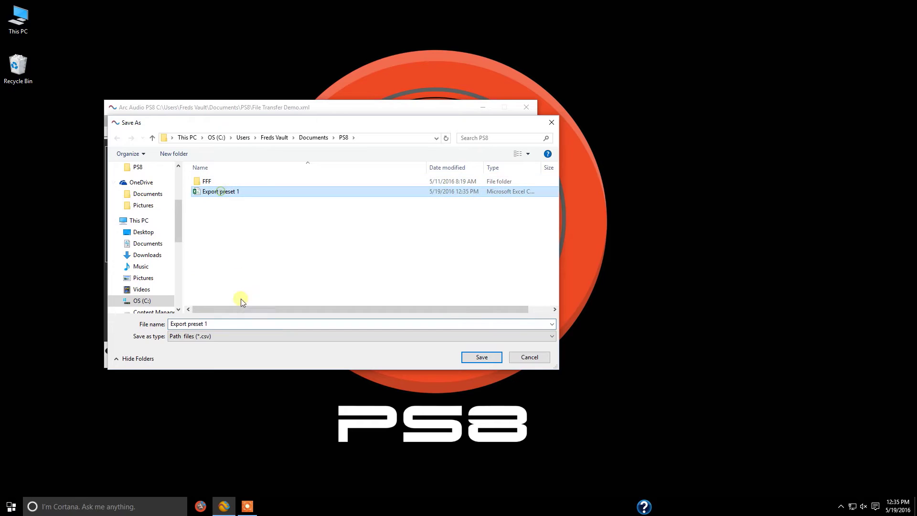
left_click(216, 325)
left_click(221, 325)
key("BackSpace")
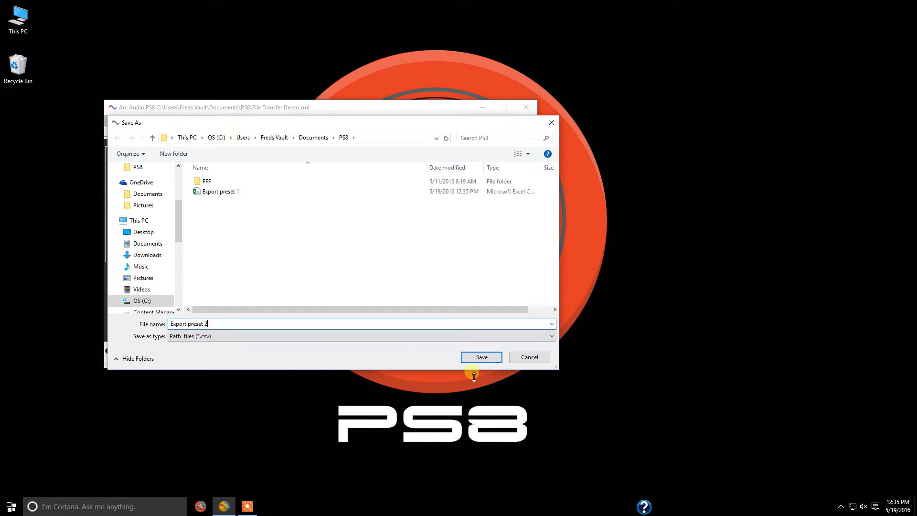
left_click(478, 361)
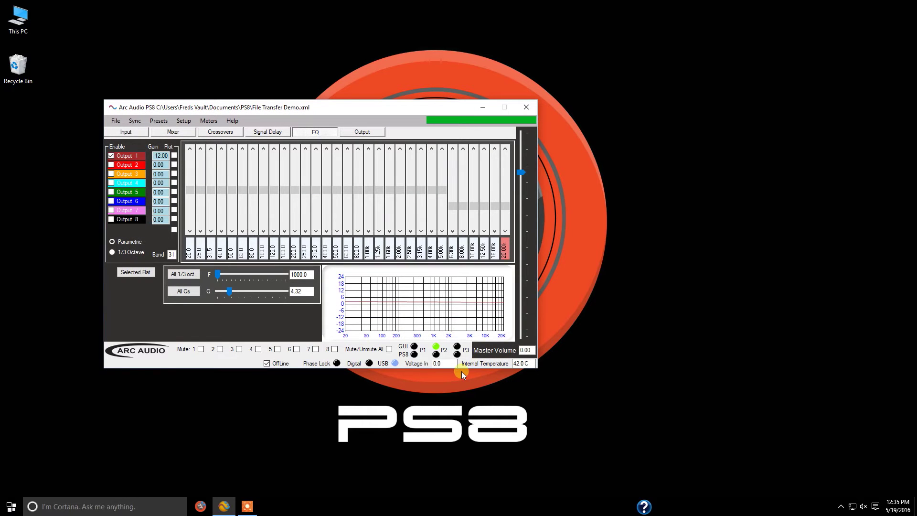
left_click(527, 106)
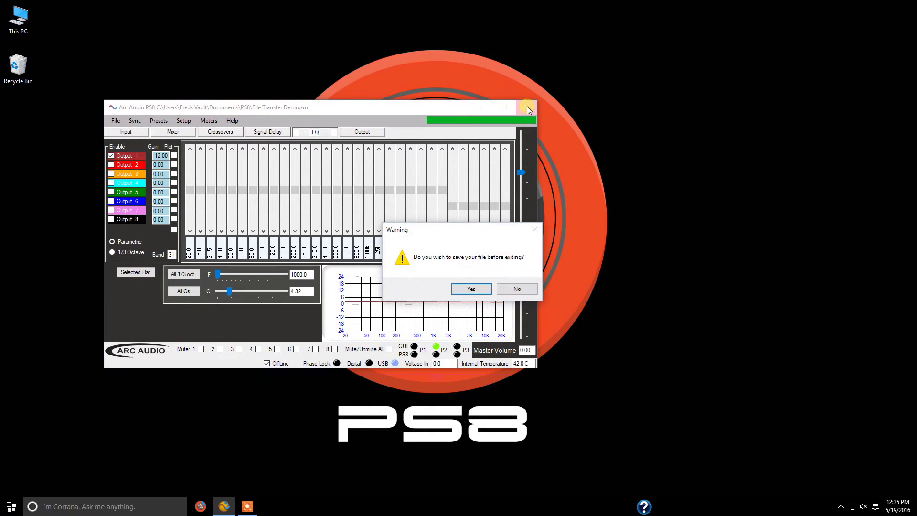
left_click(521, 290)
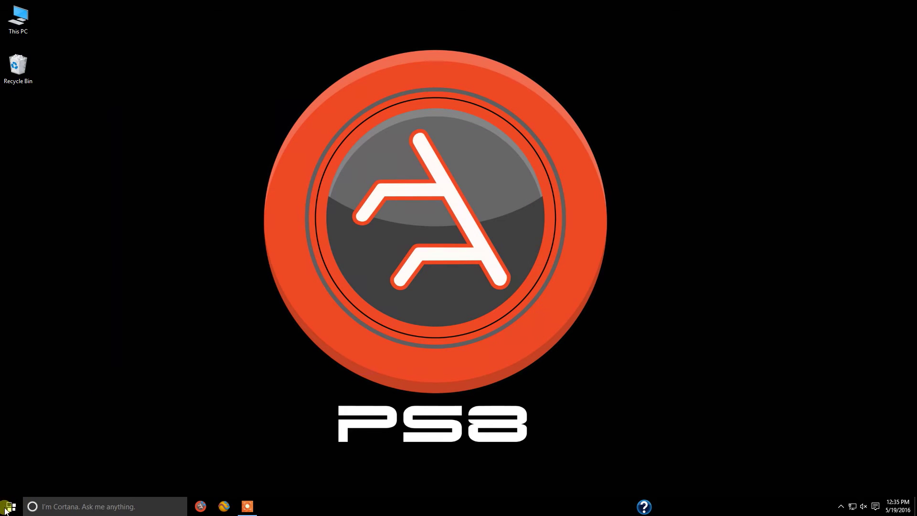
Step: Launch the new Arc Audio DSP 3.0.0 software from the taskbar
left_click(199, 507)
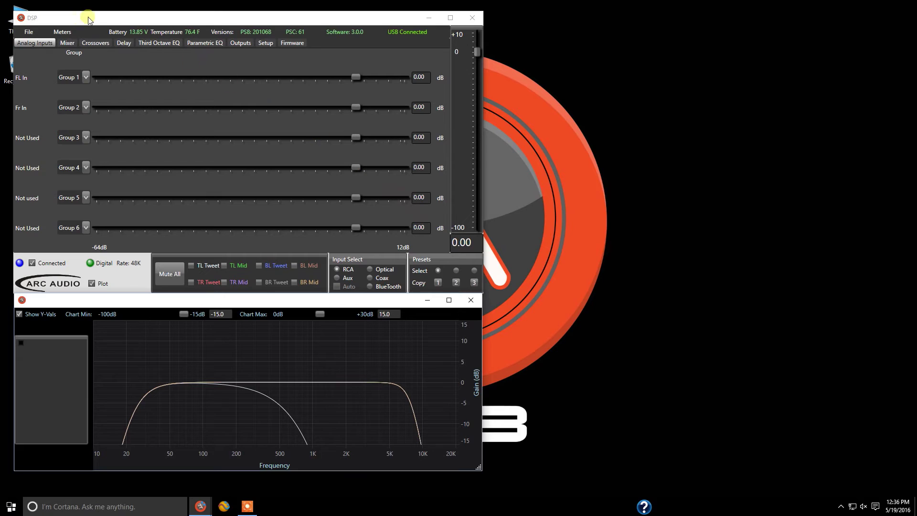
Step: Import the 'Export preset 1' CSV settings into the DSP software
left_click(29, 33)
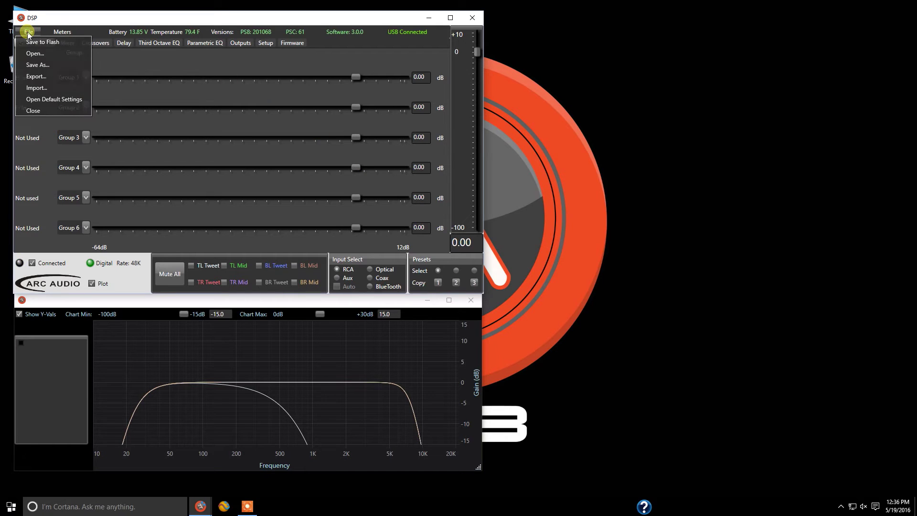
left_click(36, 88)
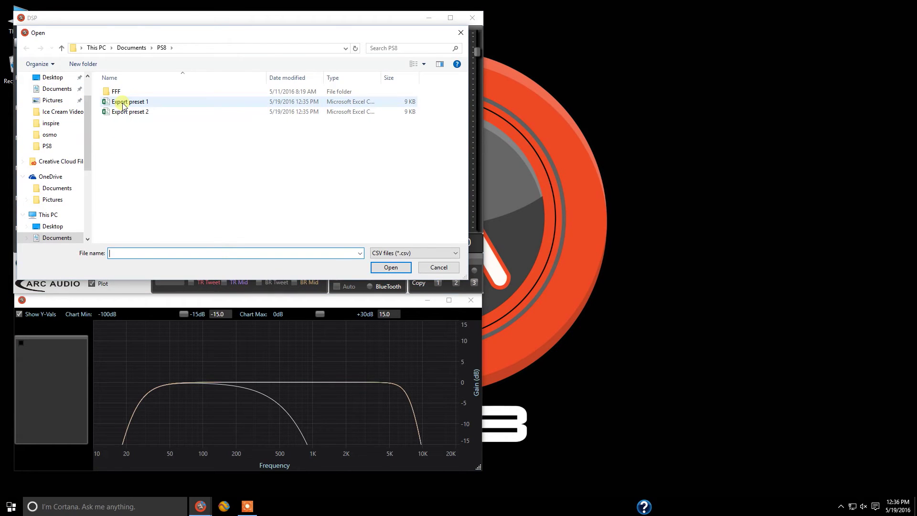
double_click(122, 102)
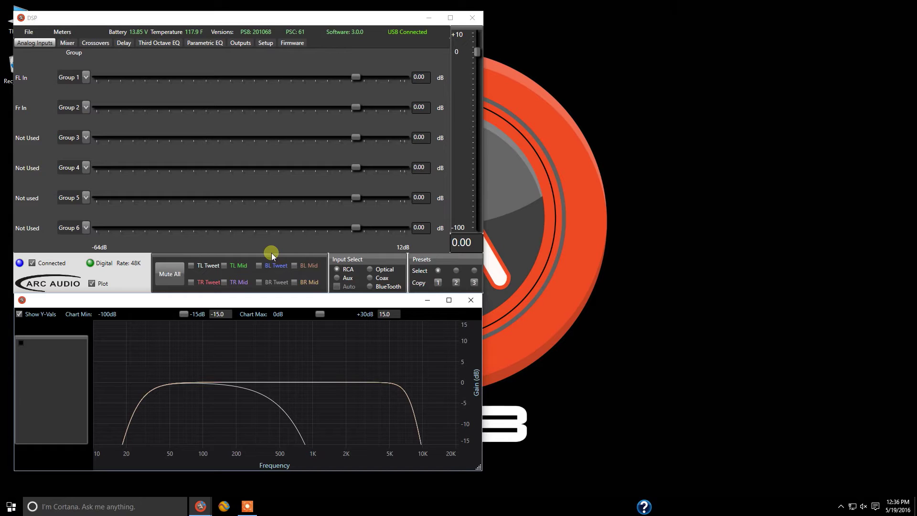
Step: Save the settings as a .ps8 preset file named 'Demo preset 1' in the PS8 folder
left_click(28, 33)
left_click(34, 70)
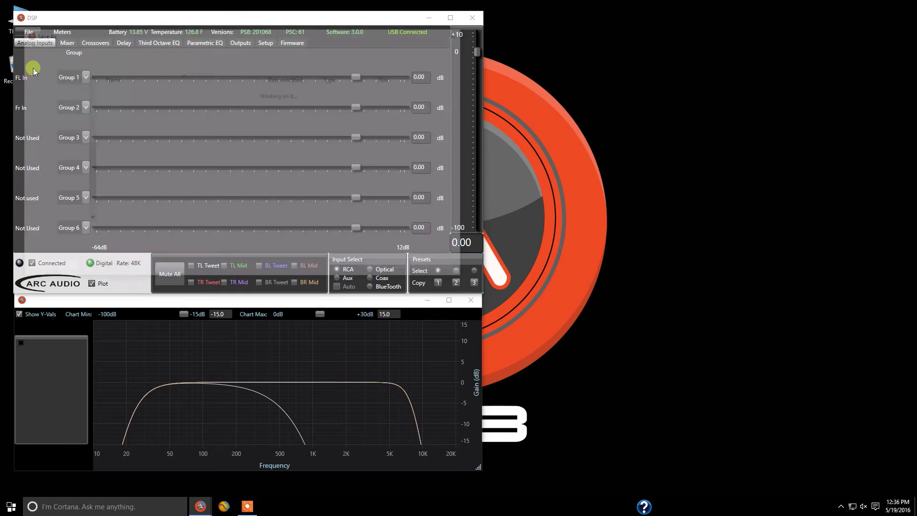
left_click(132, 235)
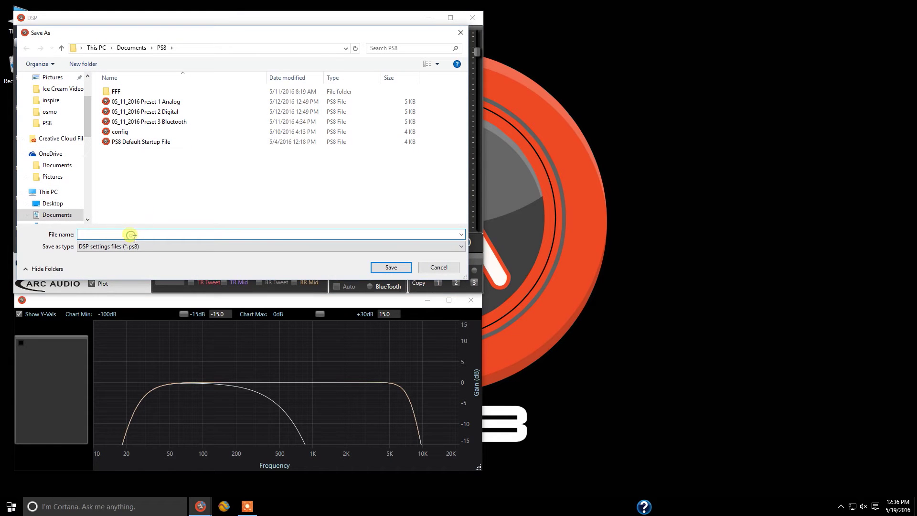
type("Demo pre")
type("st")
type("setr")
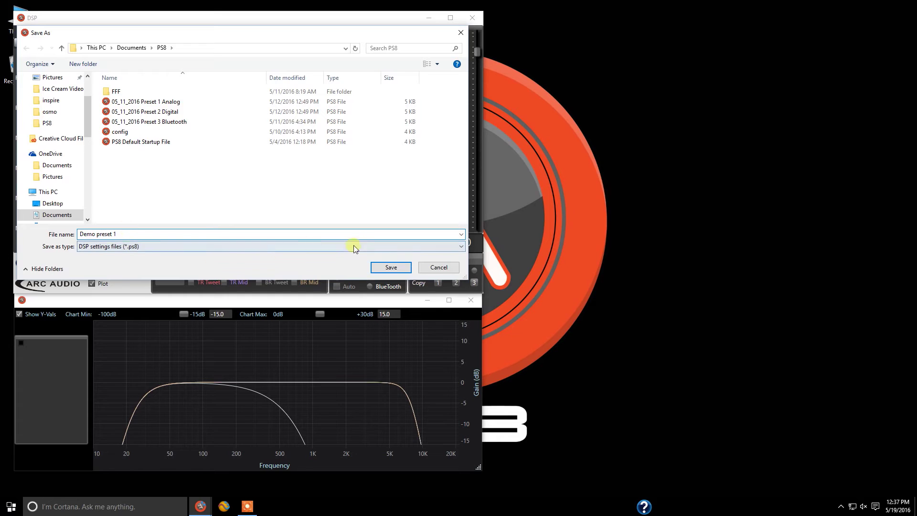
left_click(385, 267)
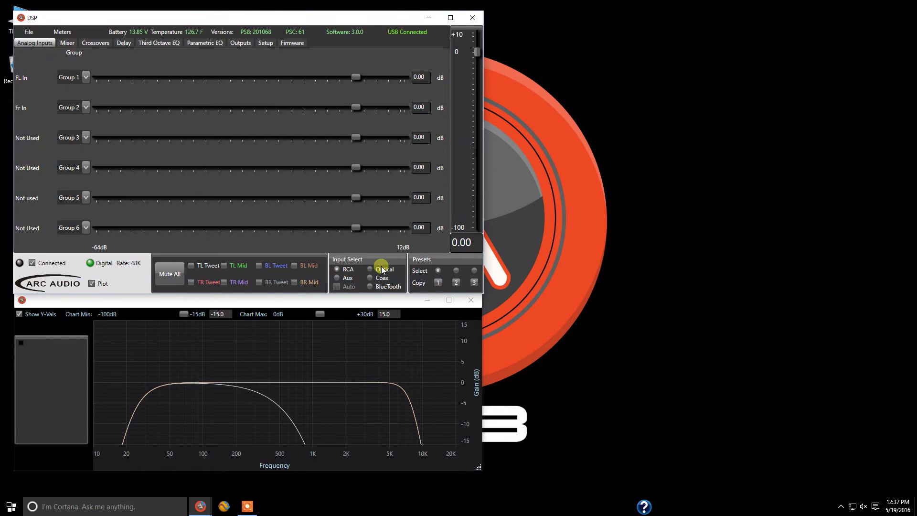
Step: Select preset 2 and import the 'Export preset 2' CSV settings into it
left_click(457, 270)
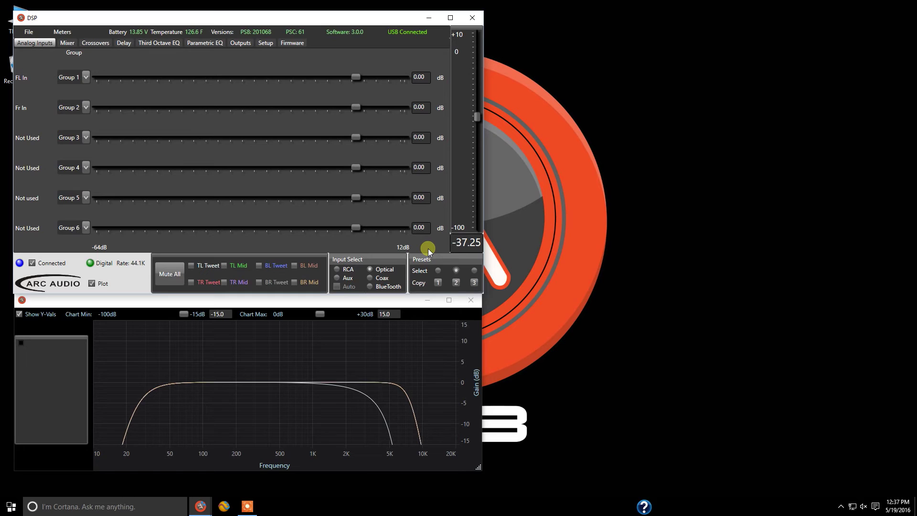
left_click(30, 32)
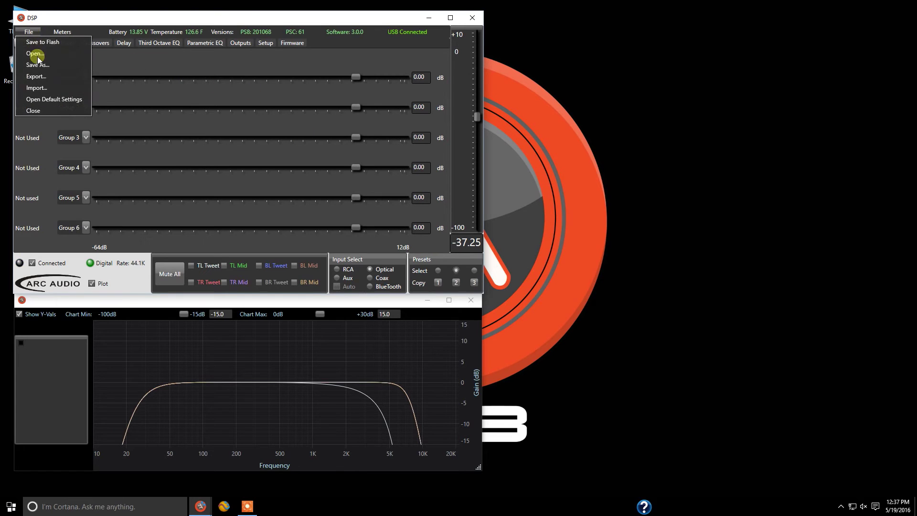
left_click(36, 90)
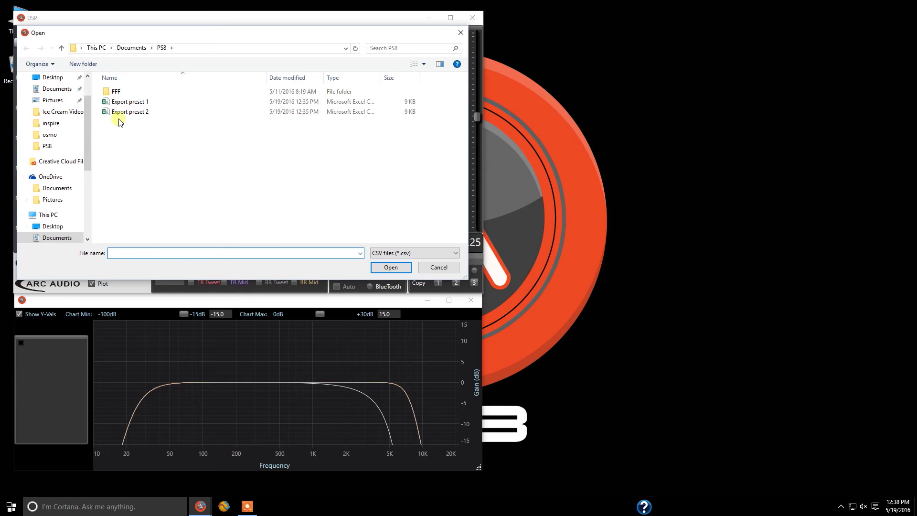
double_click(120, 113)
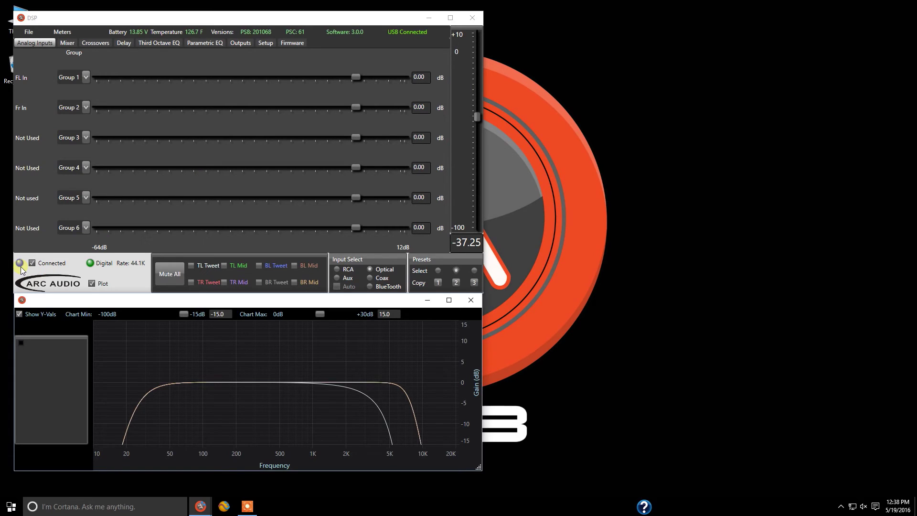
Step: Save the current settings as a separate .ps8 preset file named 'Demo preset 2'
left_click(29, 32)
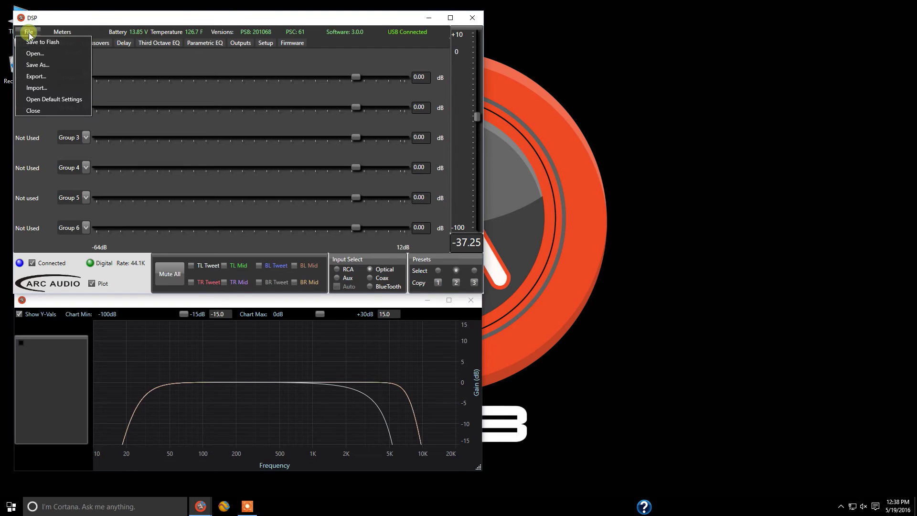
left_click(28, 64)
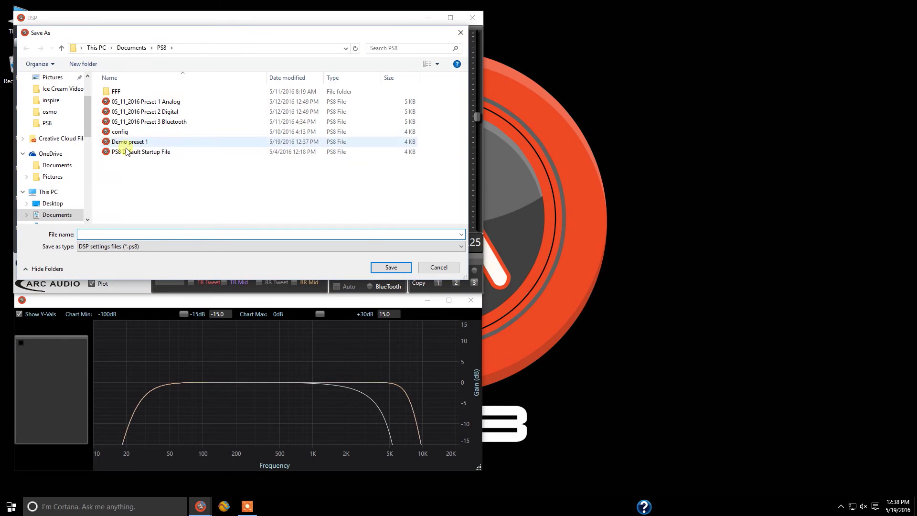
left_click(126, 144)
left_click(131, 237)
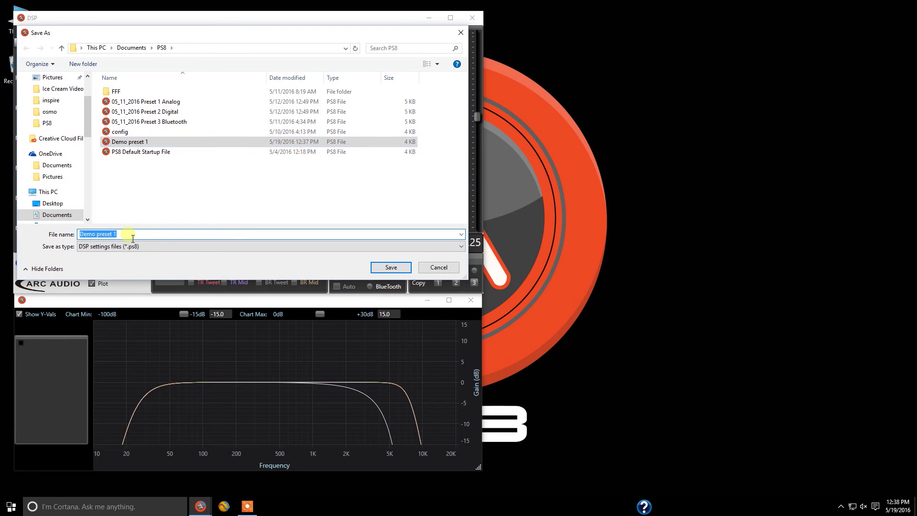
key("End")
key("BackSpace")
type("2")
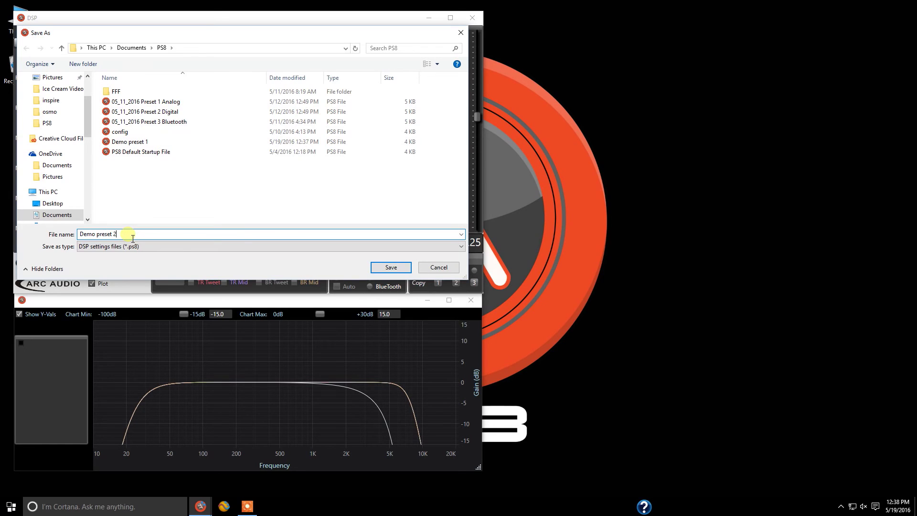
left_click(382, 267)
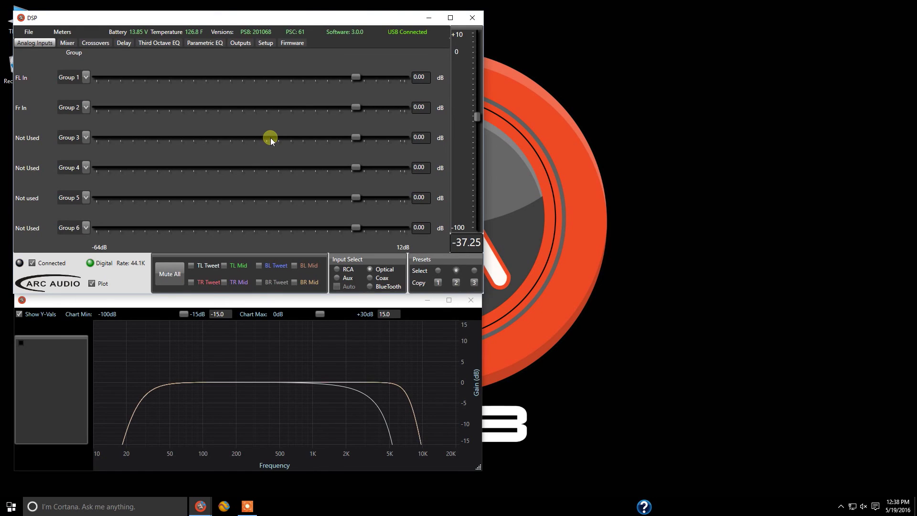
Step: Show the Setup page with the delay settings and channel labels like FL In and Fr In
left_click(241, 41)
left_click(265, 42)
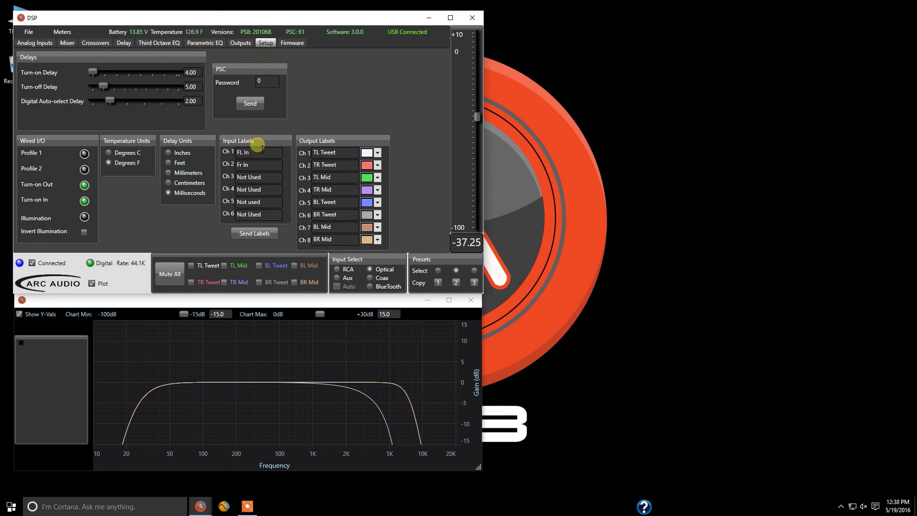